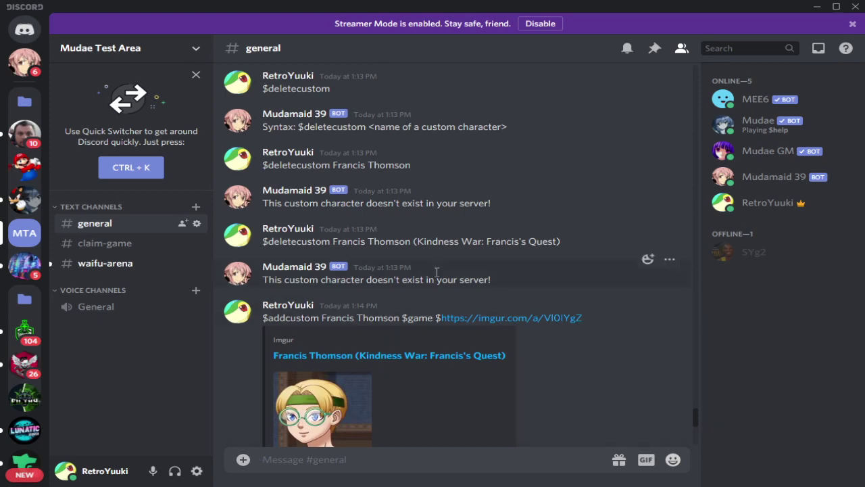
pyautogui.scroll(15, 463, 256)
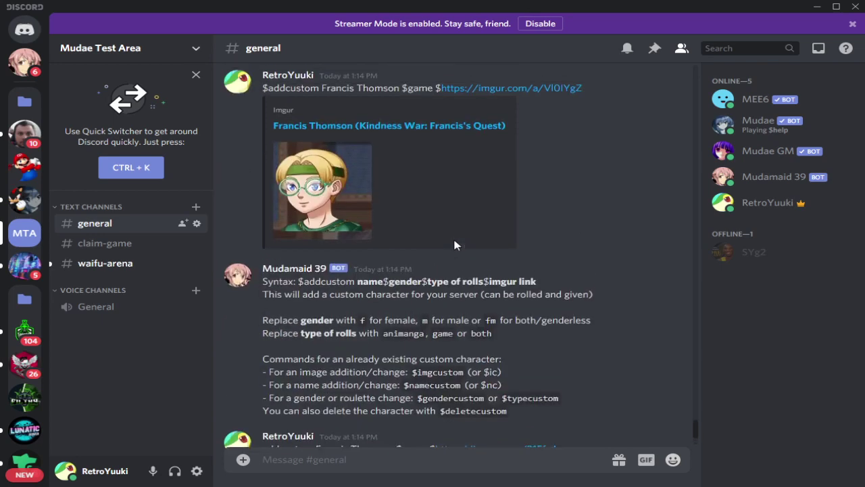
pyautogui.scroll(-3, 423, 256)
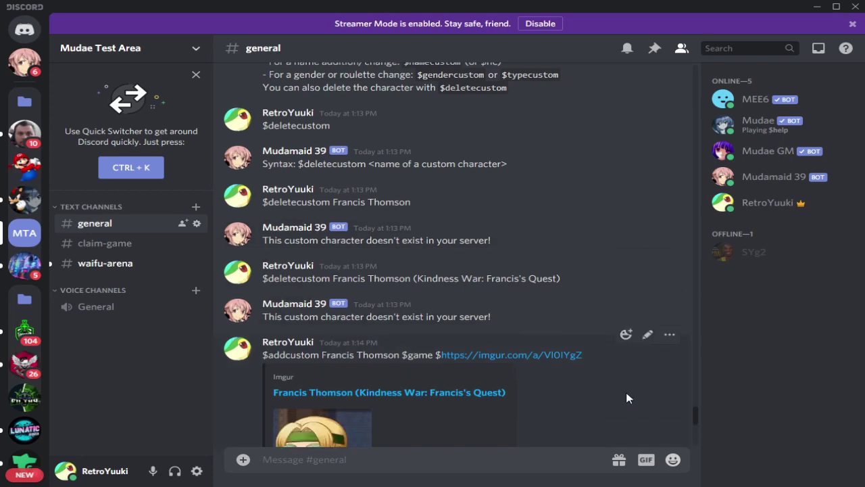
pyautogui.scroll(3, 625, 392)
pyautogui.moveTo(615, 379); pyautogui.dragTo(264, 382)
pyautogui.hotkey('ctrl', 'c')
pyautogui.rightClick(281, 377)
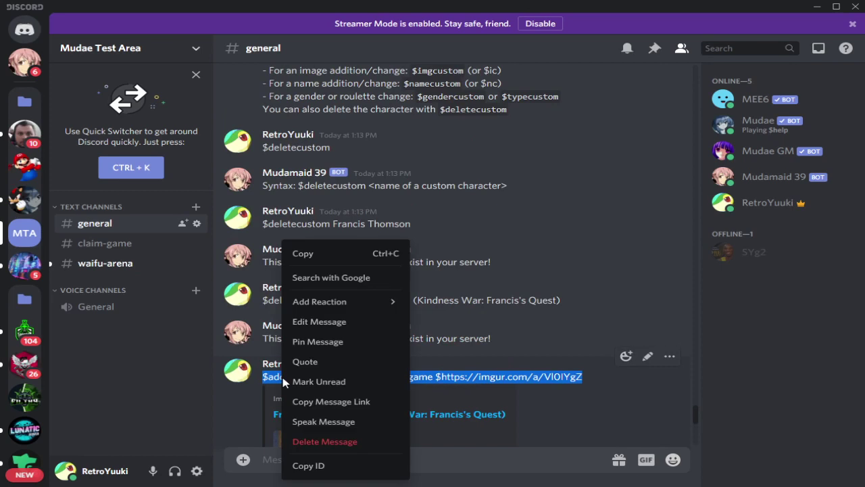
pyautogui.click(303, 252)
pyautogui.scroll(-10, 375, 371)
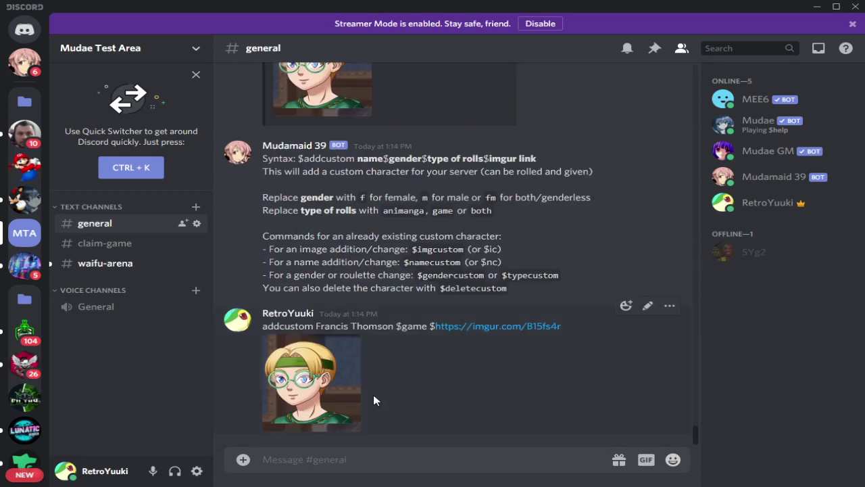
pyautogui.hotkey('ctrl', 'v')
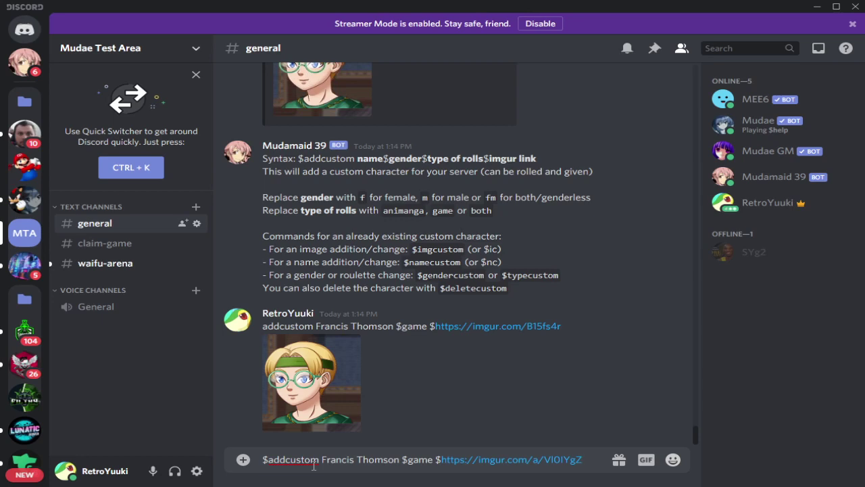
# Review the draft's name, $game and old imgur album link, then switch to the Imgur browser.
pyautogui.moveTo(319, 459); pyautogui.dragTo(419, 459)
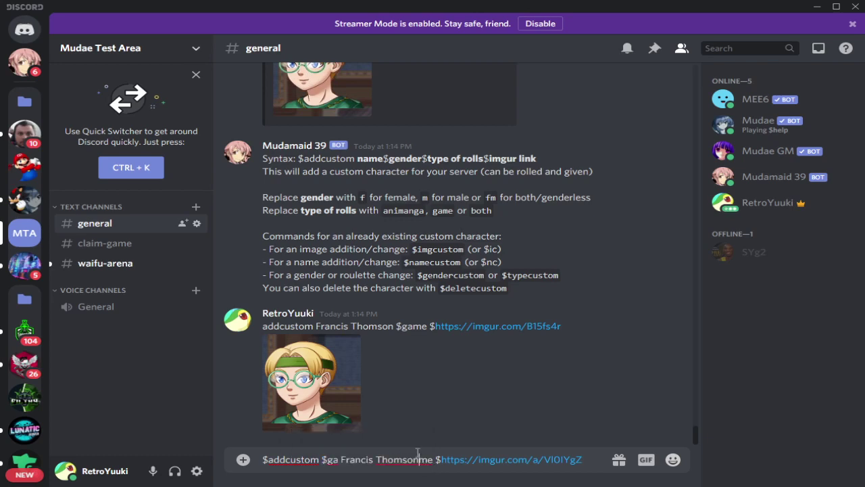
pyautogui.hotkey('ctrl', 'z')
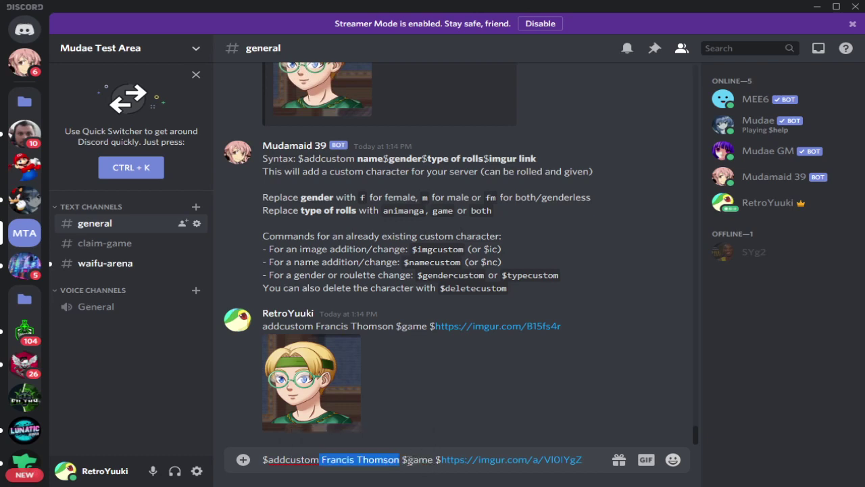
pyautogui.click(403, 459)
pyautogui.moveTo(403, 460); pyautogui.dragTo(434, 460)
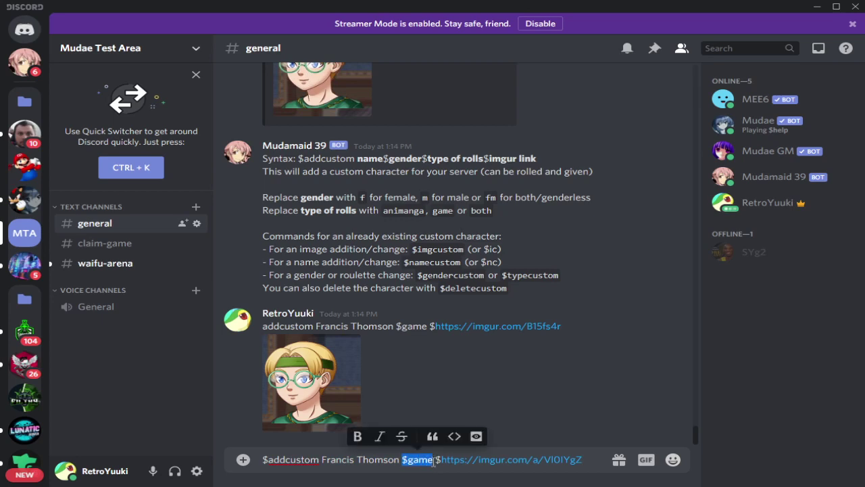
pyautogui.moveTo(437, 460); pyautogui.dragTo(588, 459)
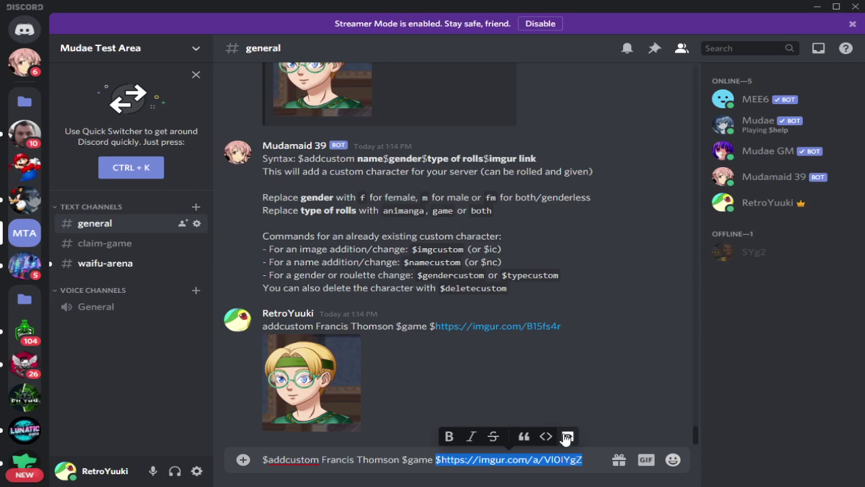
pyautogui.click(639, 368)
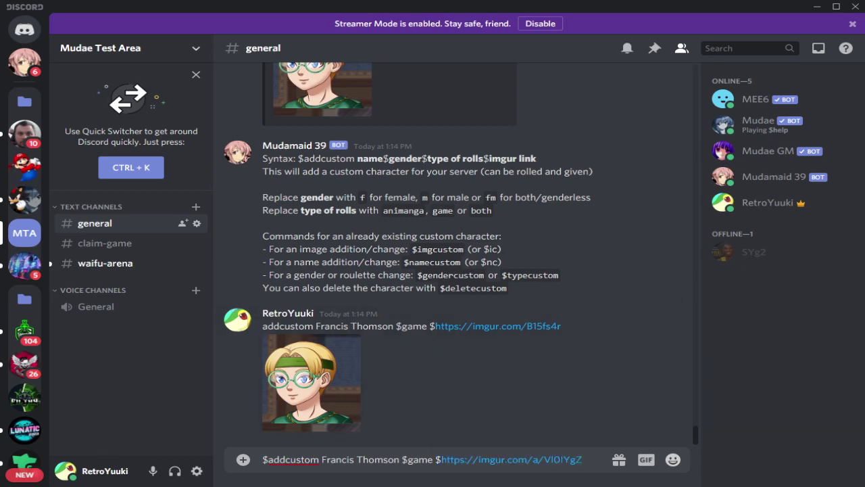
pyautogui.hotkey('alt', 'Tab')
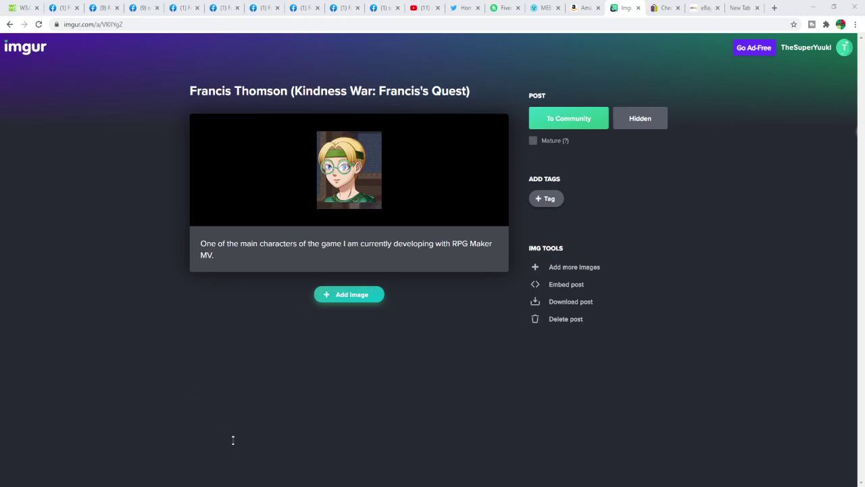
pyautogui.hotkey('alt', 'Left')
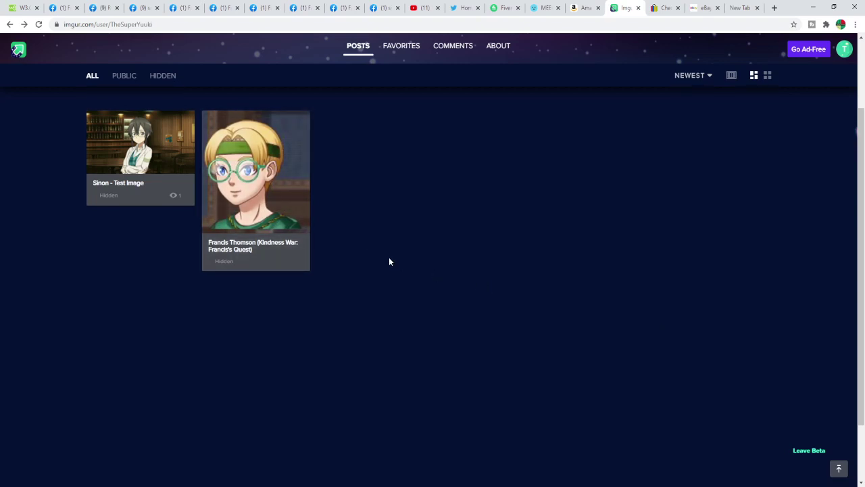
pyautogui.click(277, 180)
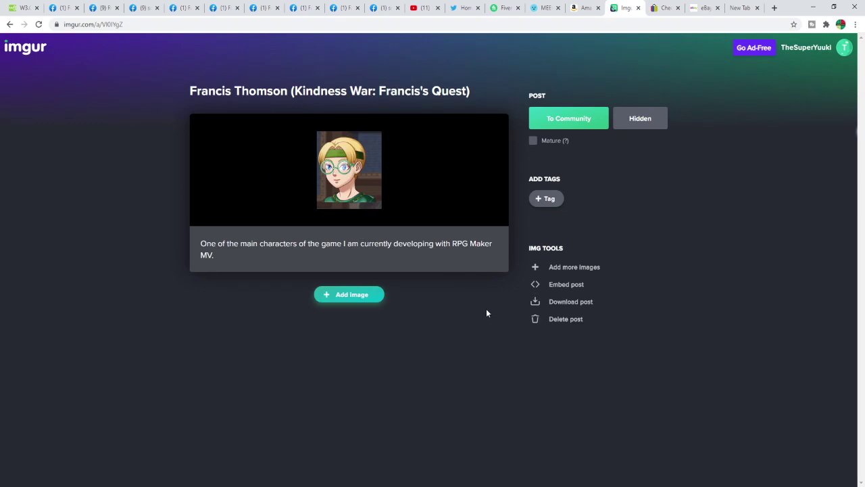
pyautogui.moveTo(443, 146)
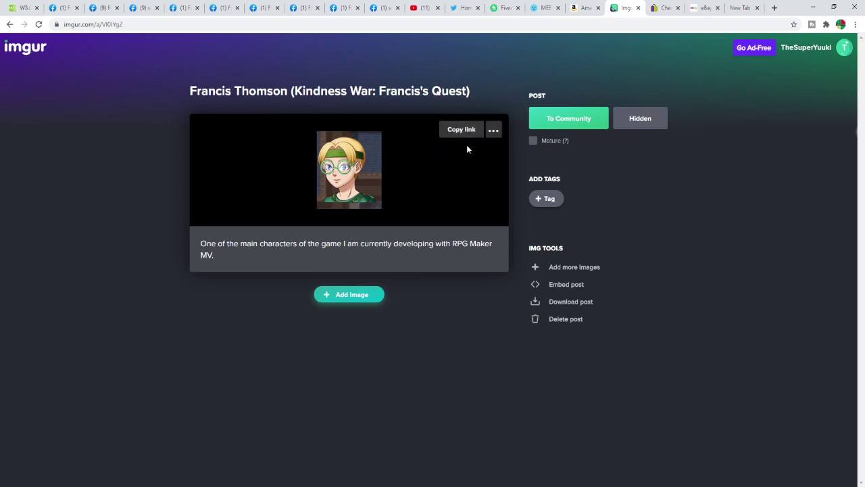
pyautogui.click(463, 131)
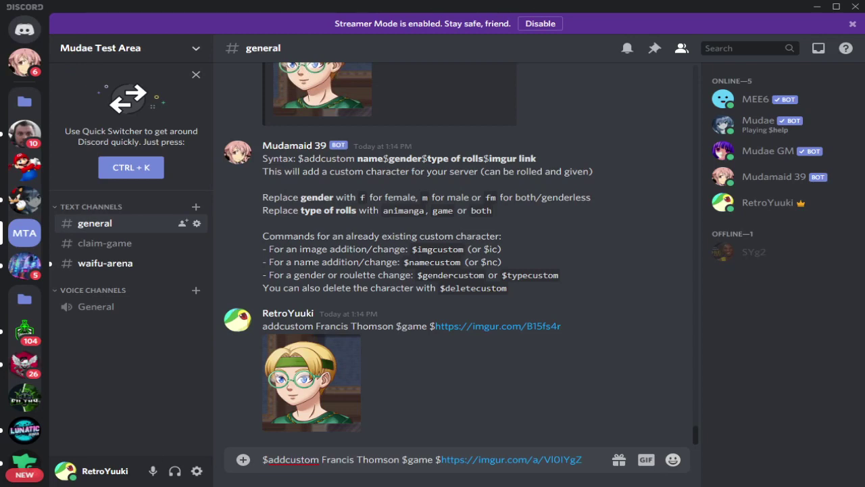
# Replace the album link with imgur.com/B15fs4r, insert $m after Thomson, and send the command.
pyautogui.moveTo(588, 459); pyautogui.dragTo(440, 459)
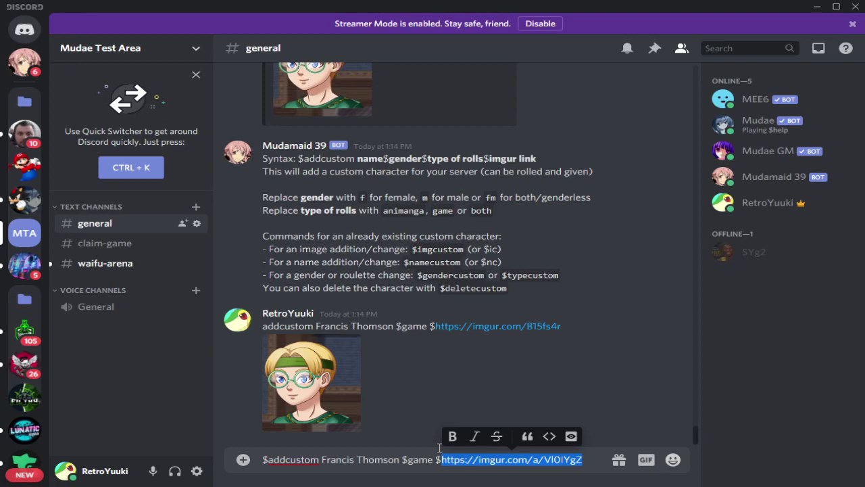
pyautogui.hotkey('ctrl', 'v')
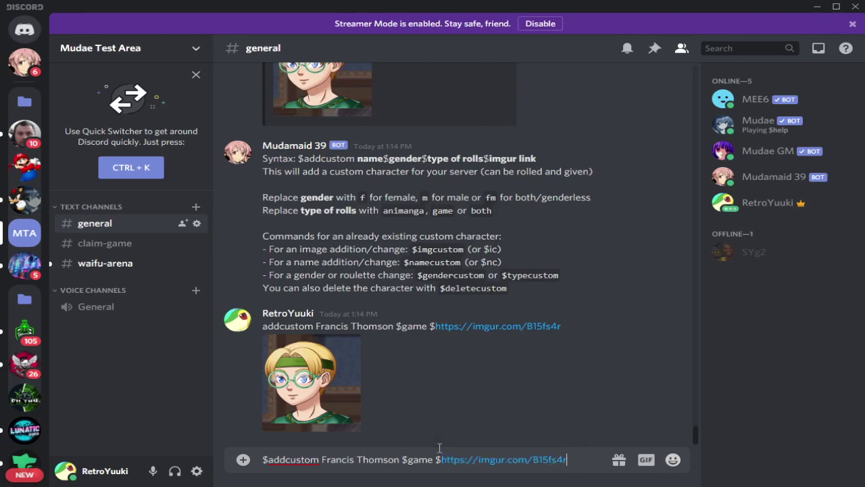
pyautogui.click(400, 460)
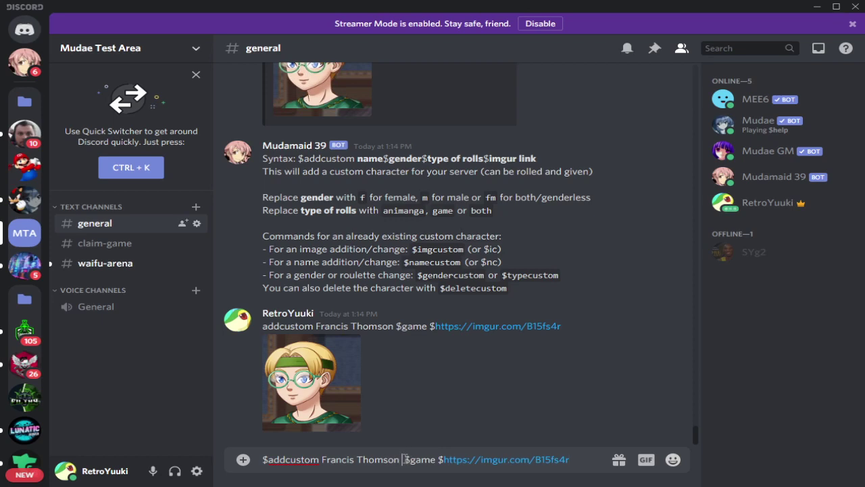
pyautogui.write('$m')
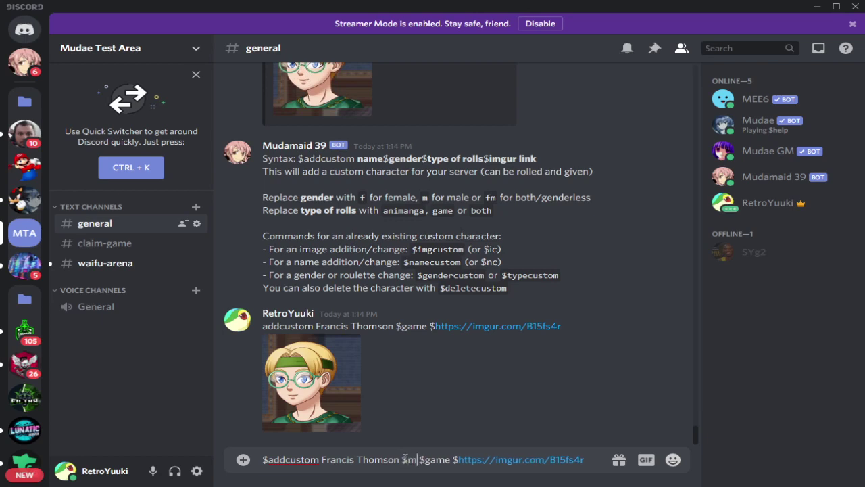
pyautogui.press('Return')
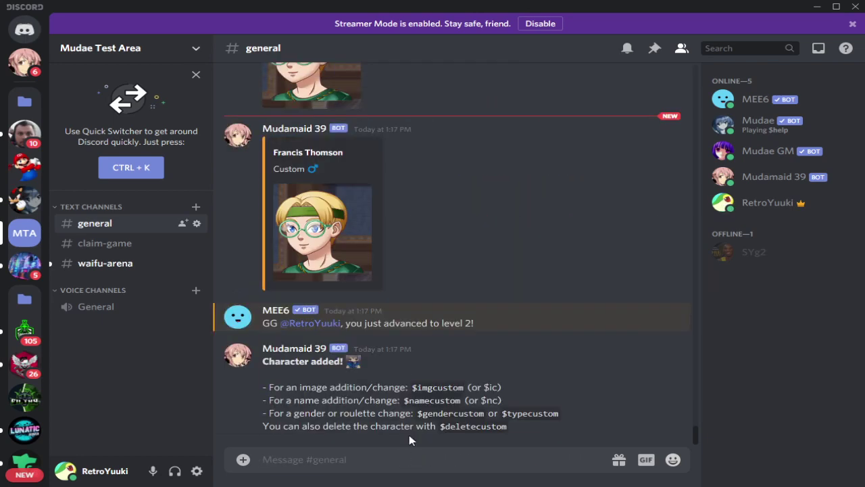
pyautogui.scroll(6, 426, 368)
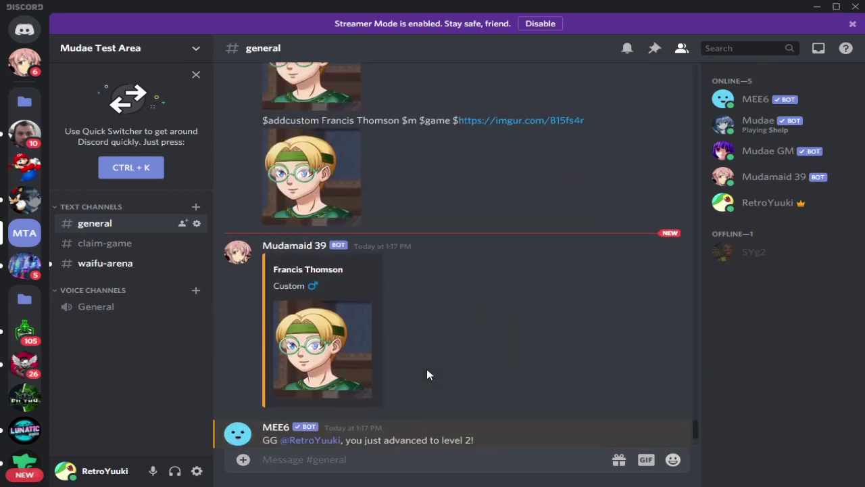
pyautogui.scroll(-6, 426, 368)
pyautogui.scroll(-1, 426, 366)
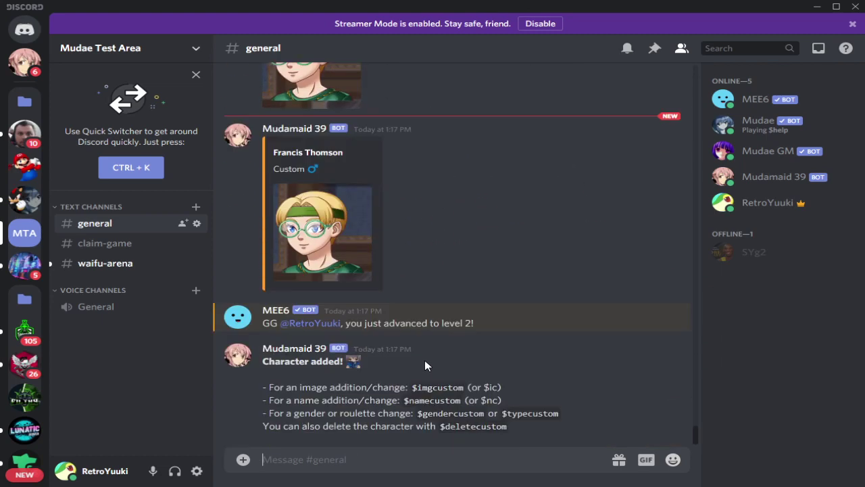
pyautogui.scroll(4, 468, 325)
pyautogui.scroll(3, 468, 325)
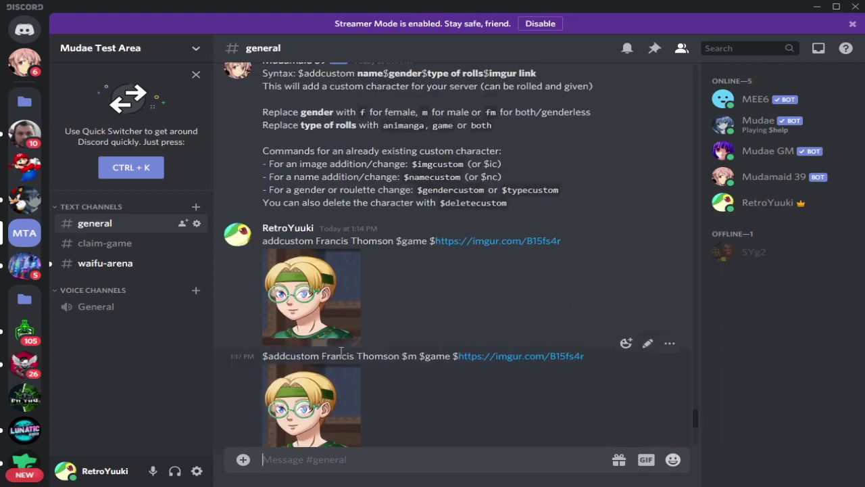
pyautogui.moveTo(261, 357); pyautogui.dragTo(415, 354)
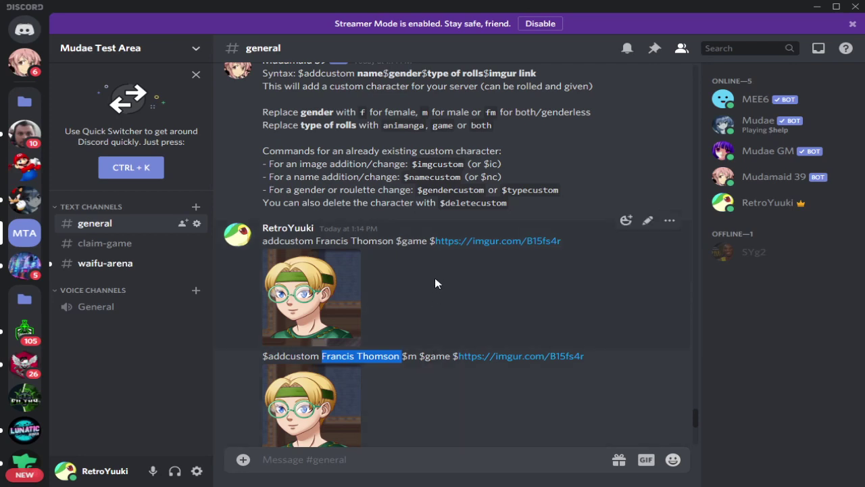
pyautogui.scroll(5, 433, 274)
pyautogui.scroll(2, 435, 281)
pyautogui.scroll(-5, 435, 281)
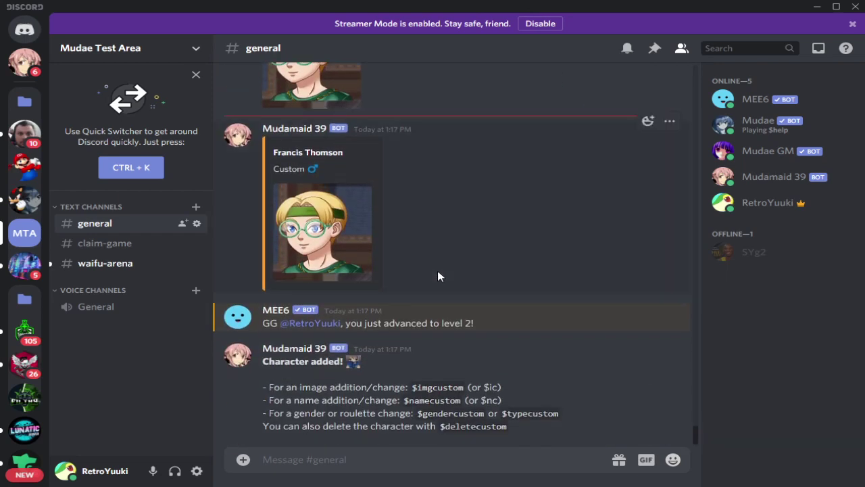
pyautogui.scroll(5, 421, 347)
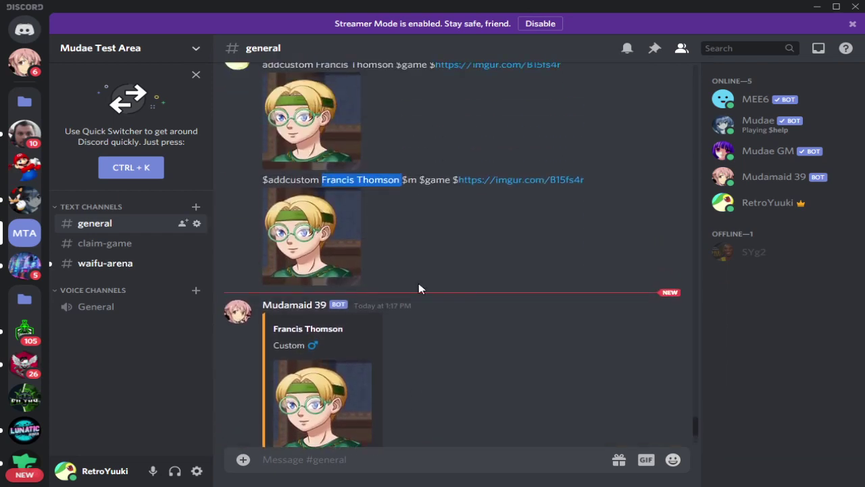
pyautogui.moveTo(453, 182); pyautogui.dragTo(596, 187)
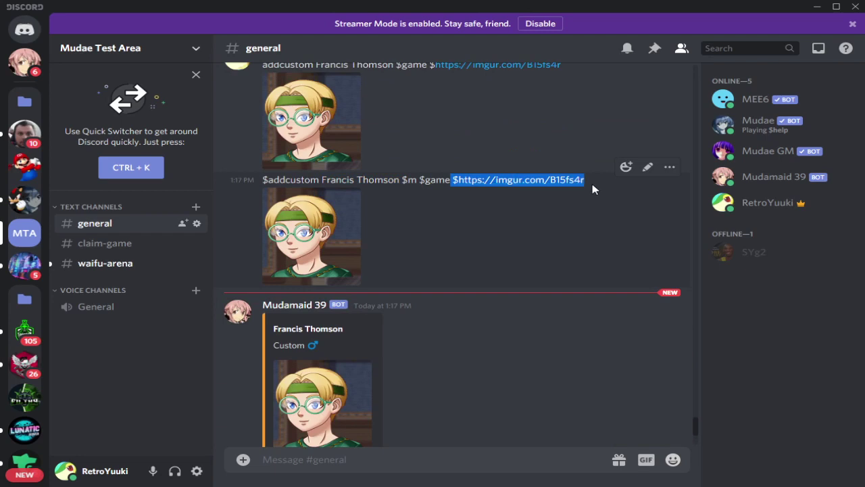
pyautogui.scroll(-5, 424, 319)
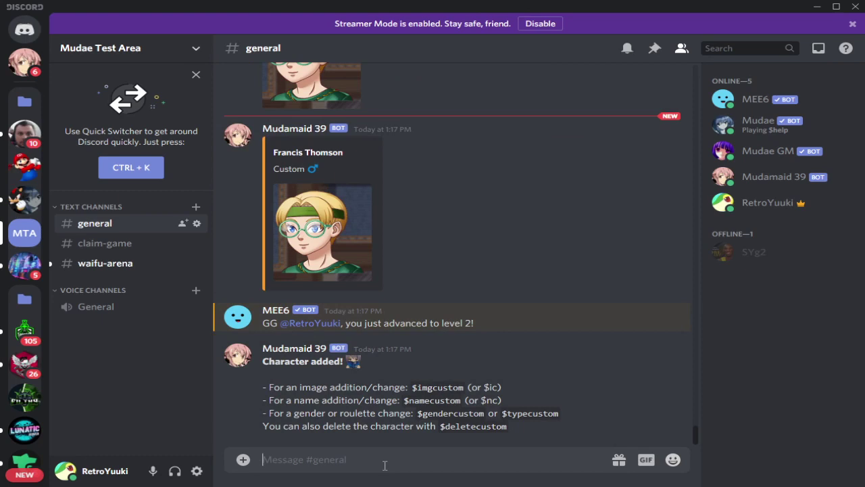
# Send $addimage and then $ai to get the bot's syntax for adding Imgur images.
pyautogui.write('$add')
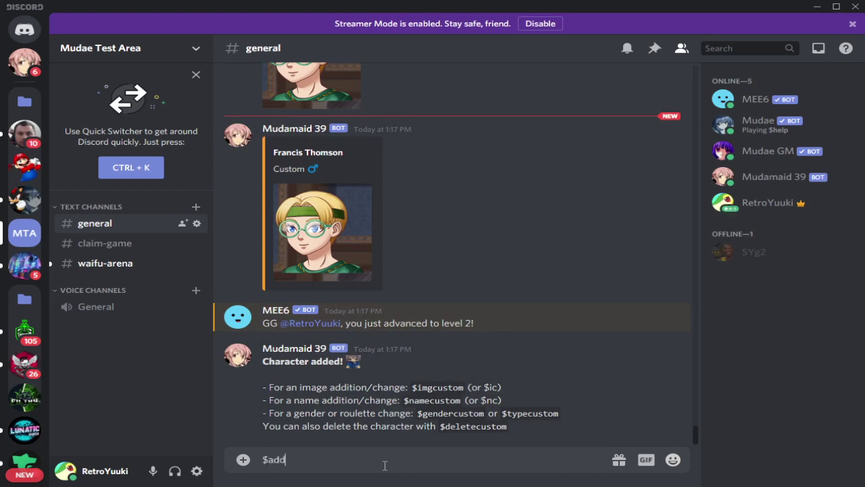
pyautogui.write('image')
pyautogui.press('Return')
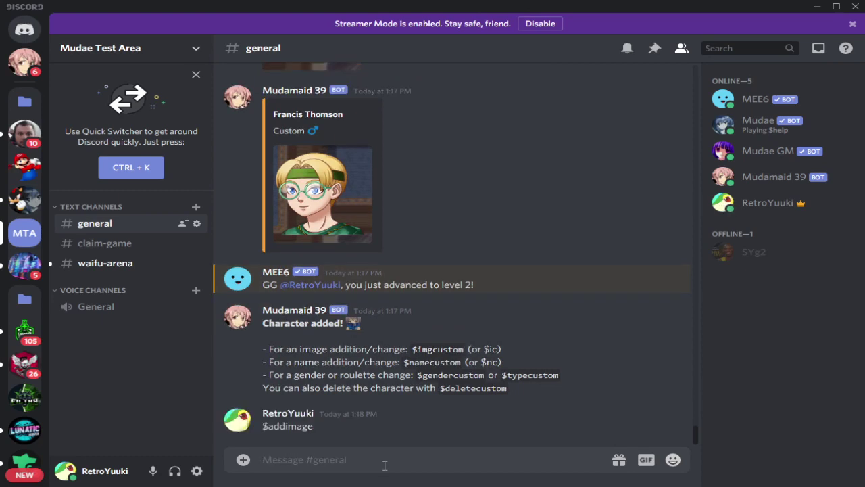
pyautogui.write('$ai')
pyautogui.press('Return')
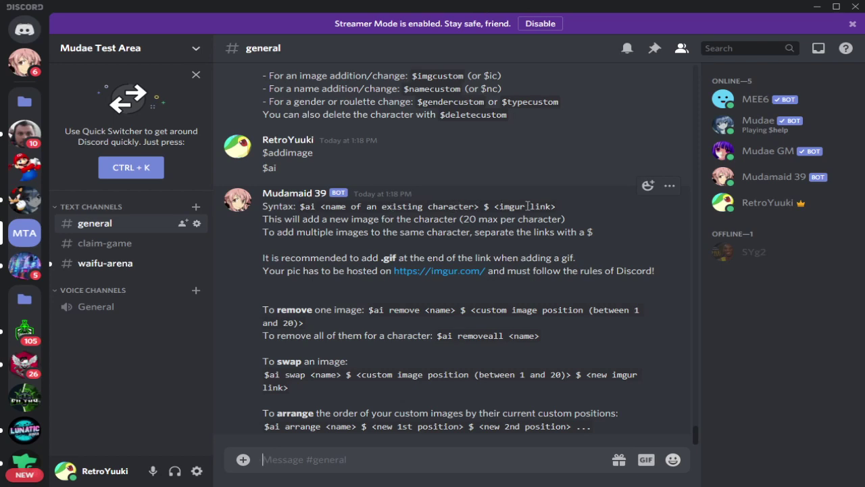
pyautogui.moveTo(302, 208); pyautogui.dragTo(572, 212)
pyautogui.rightClick(556, 208)
pyautogui.click(585, 221)
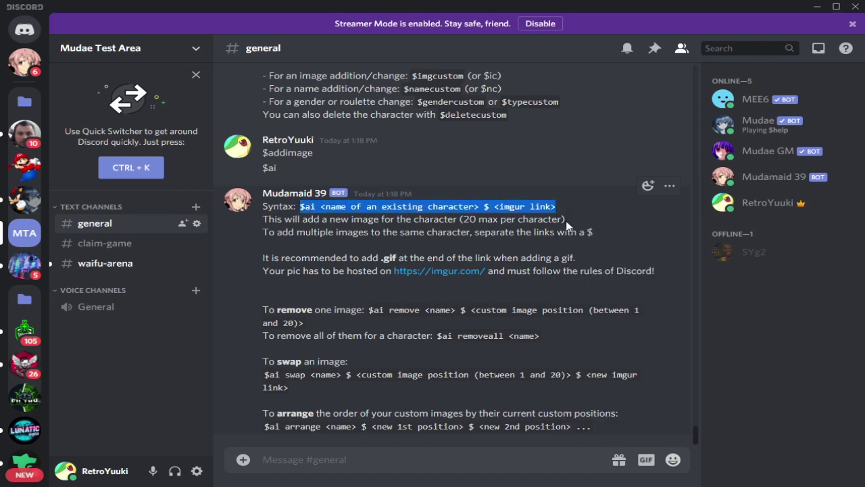
pyautogui.click(371, 464)
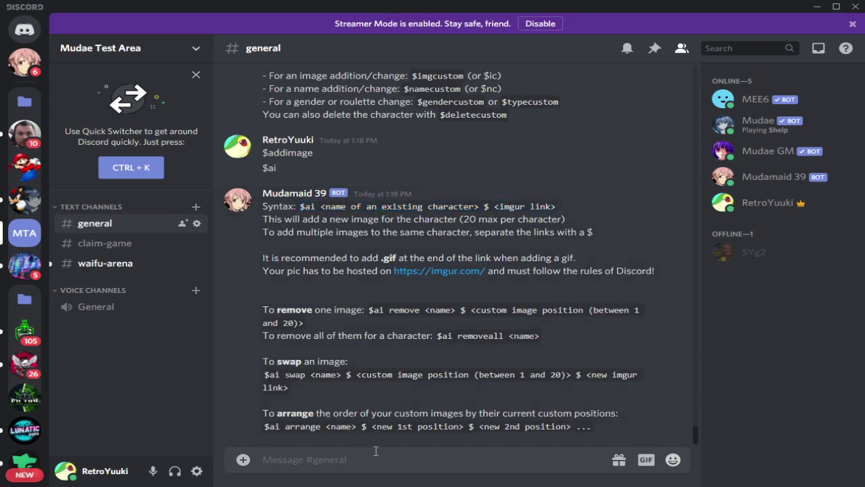
pyautogui.hotkey('ctrl', 'v')
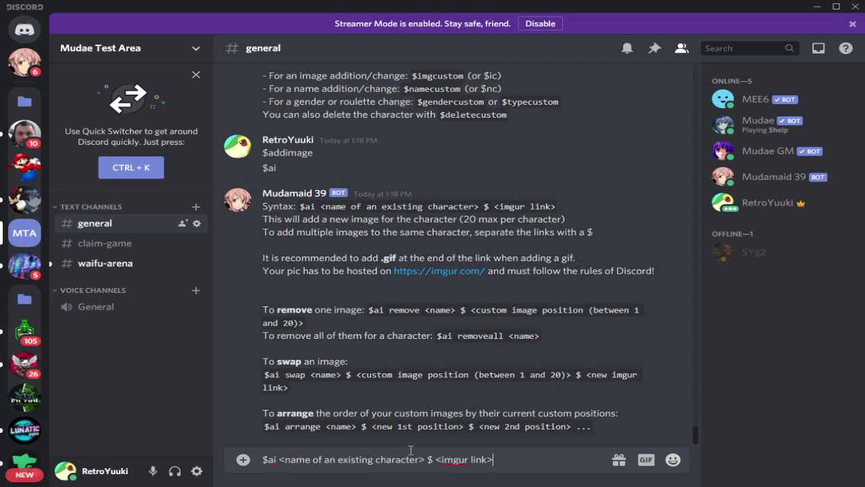
pyautogui.moveTo(279, 460); pyautogui.dragTo(430, 456)
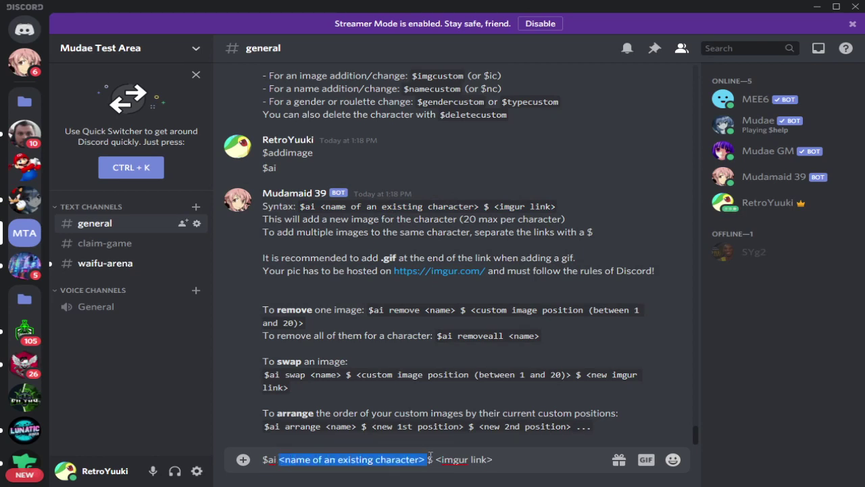
pyautogui.moveTo(494, 459); pyautogui.dragTo(264, 449)
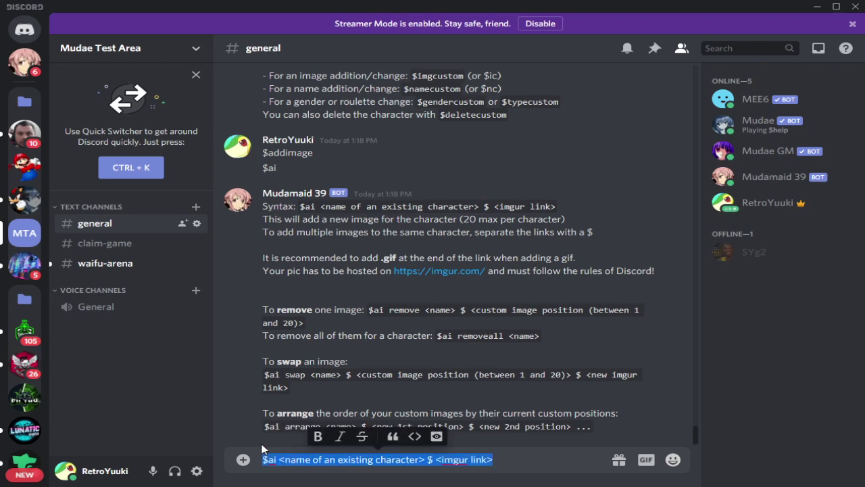
pyautogui.press('BackSpace')
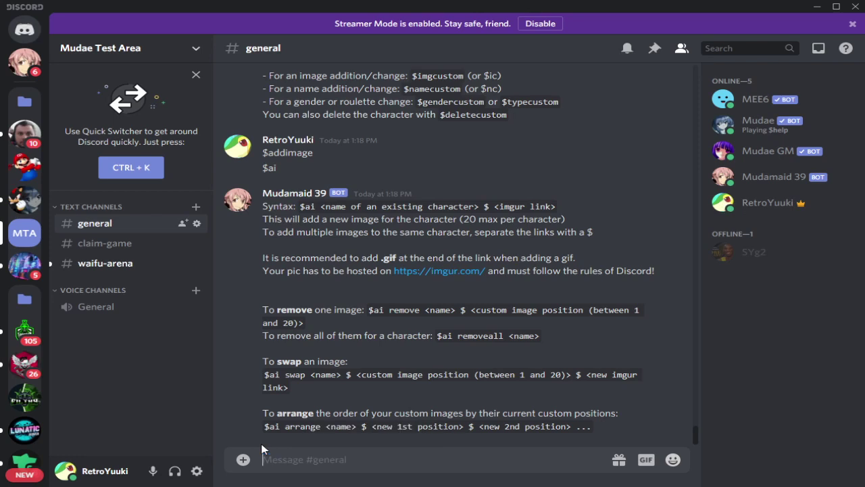
pyautogui.write('$mm Ruka')
# Send $mm Ruka, then $im Ruka to display Ruka's Yu-Gi-Oh! 5D's card.
pyautogui.press('Return')
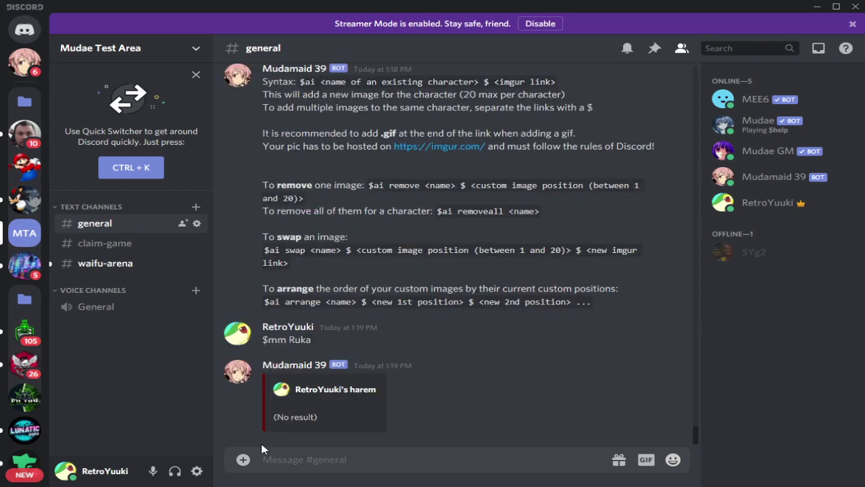
pyautogui.write('$im Ruka')
pyautogui.press('Return')
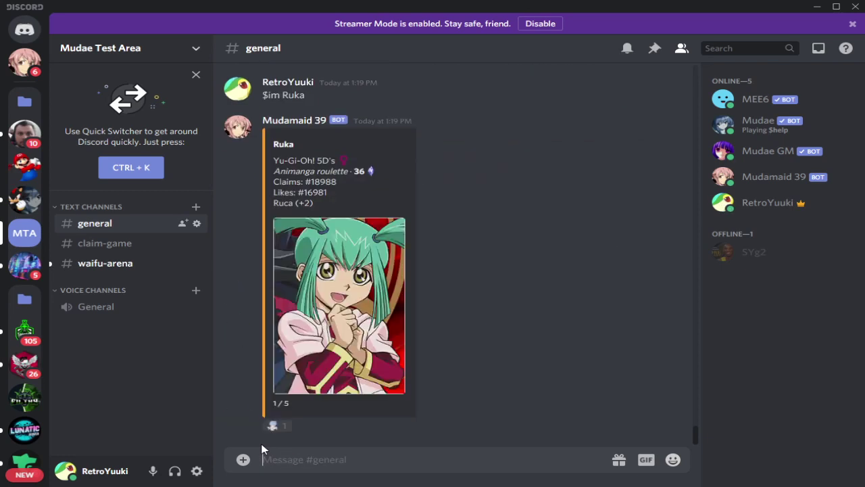